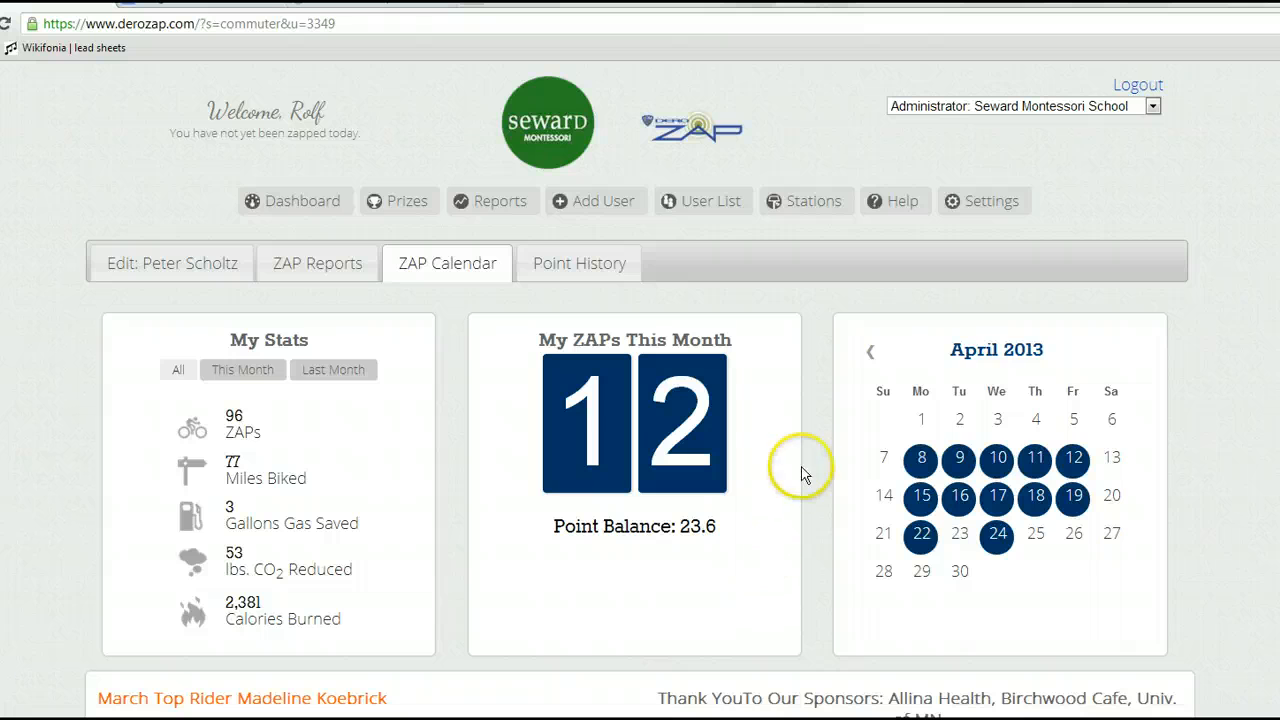
- Review the existing weekday point rule's settings without changing them, and look over the blank form for a new point rule
click(981, 212)
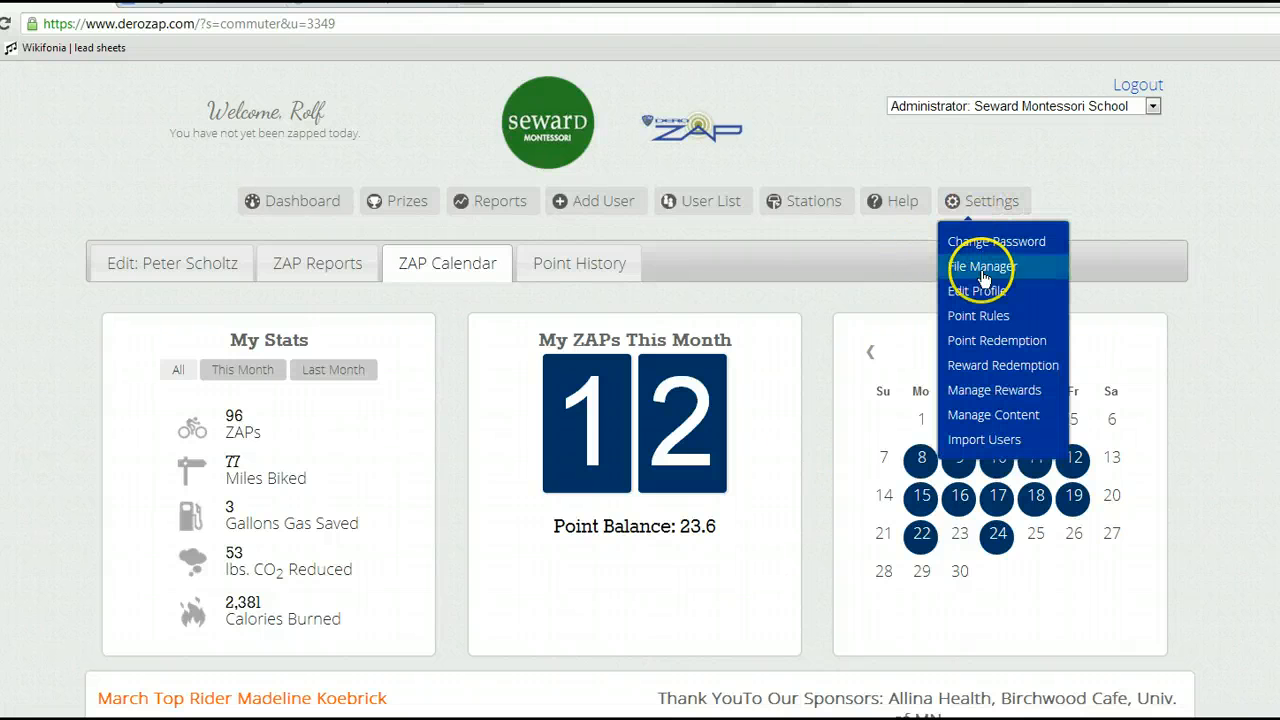
click(971, 317)
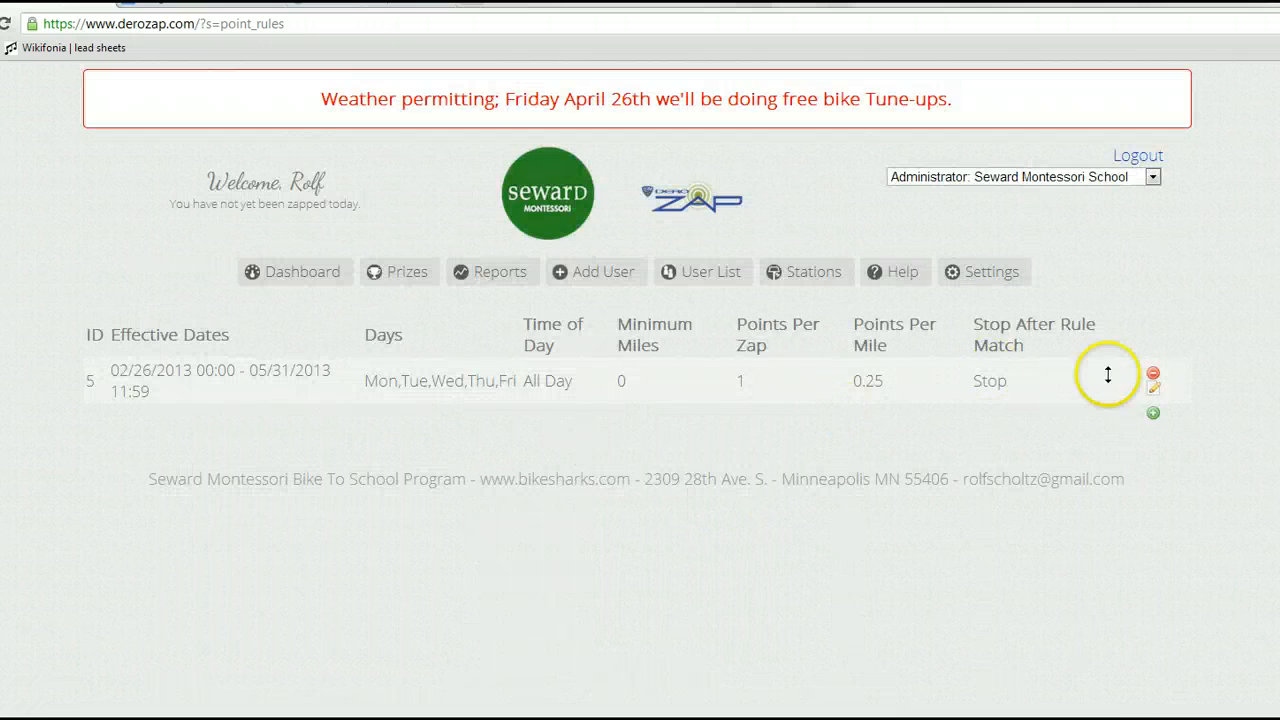
click(1153, 388)
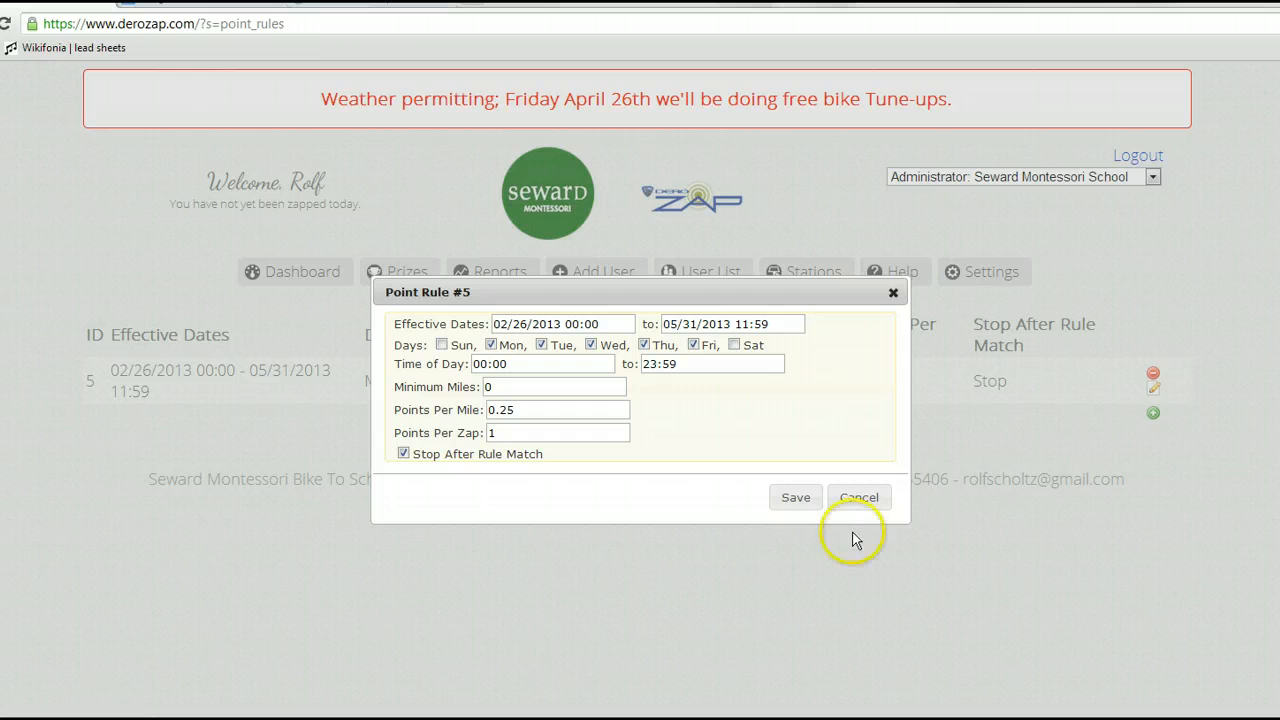
click(859, 498)
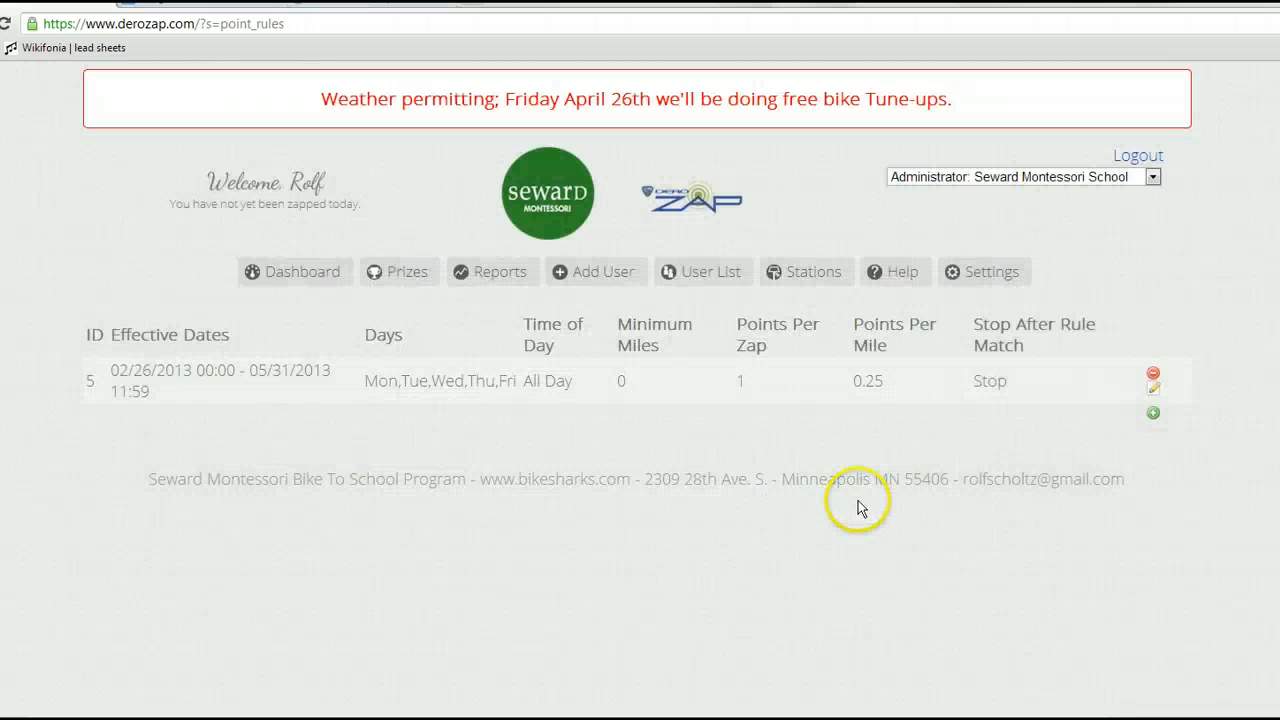
click(1153, 414)
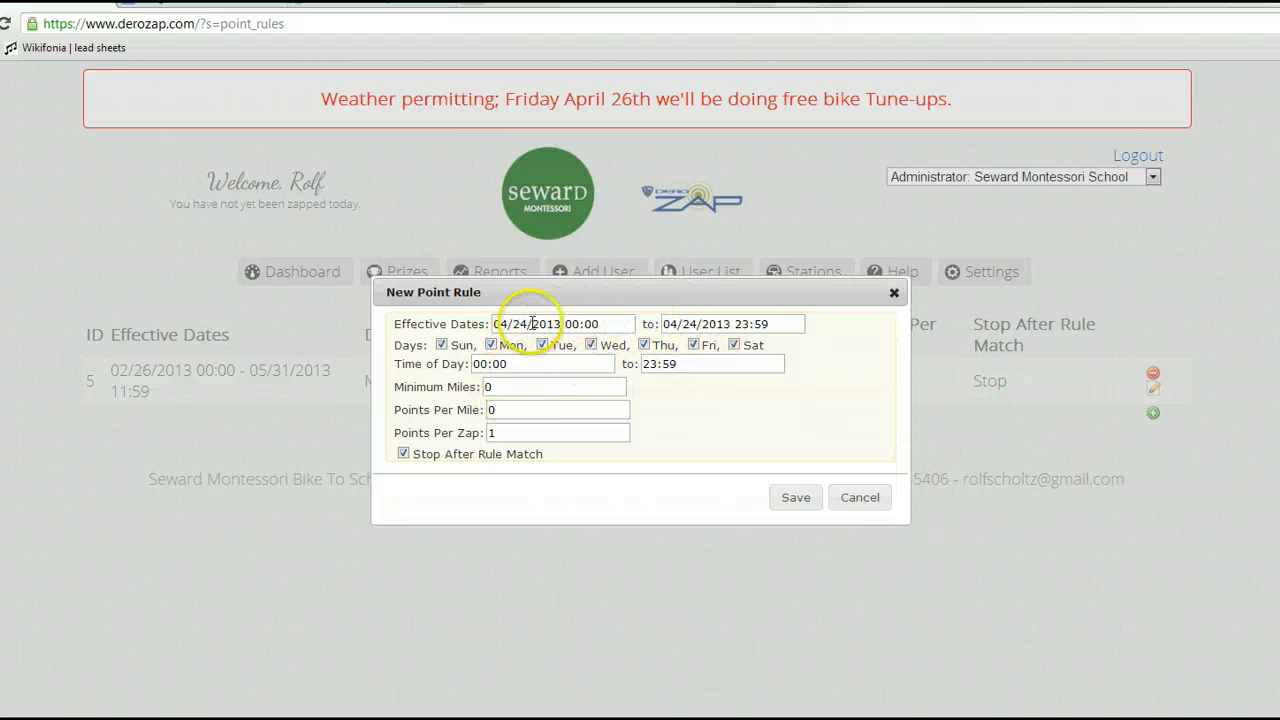
click(507, 432)
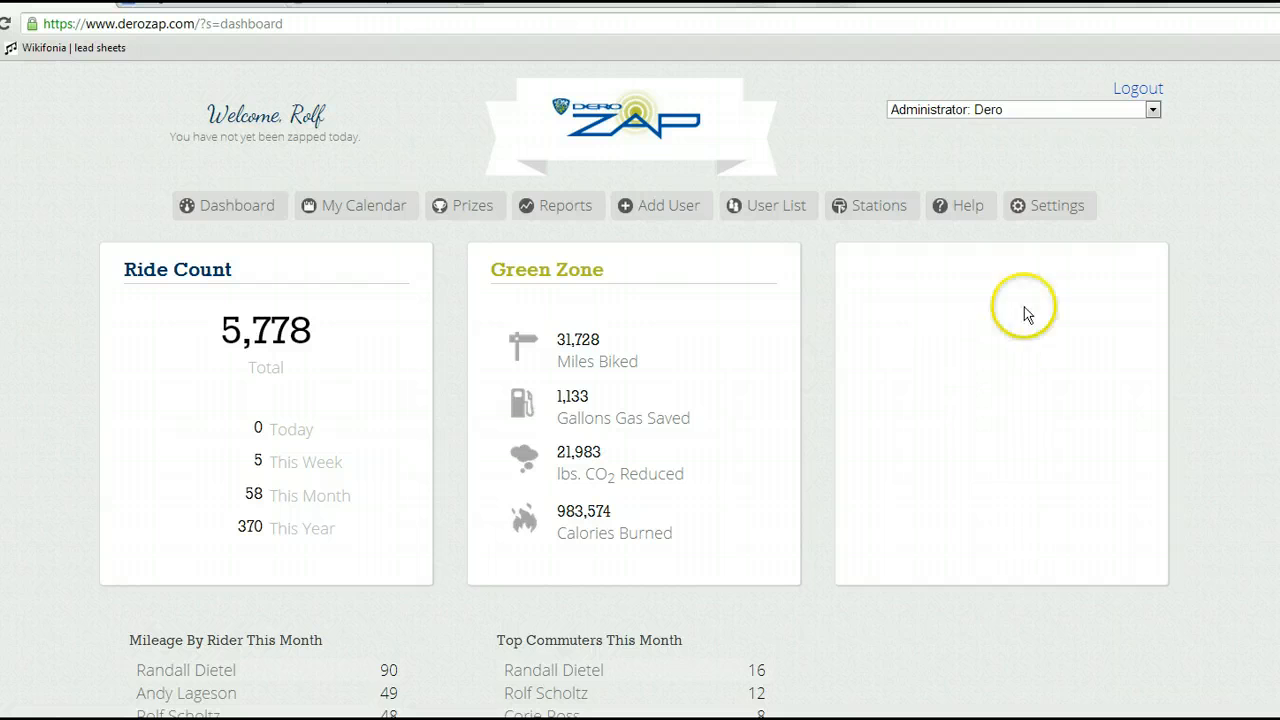
- Set the Bike Light reward's required points to 25, update its description to "Sunlite Front Bike Light 25 points", and save the reward
mouse_move(1050, 200)
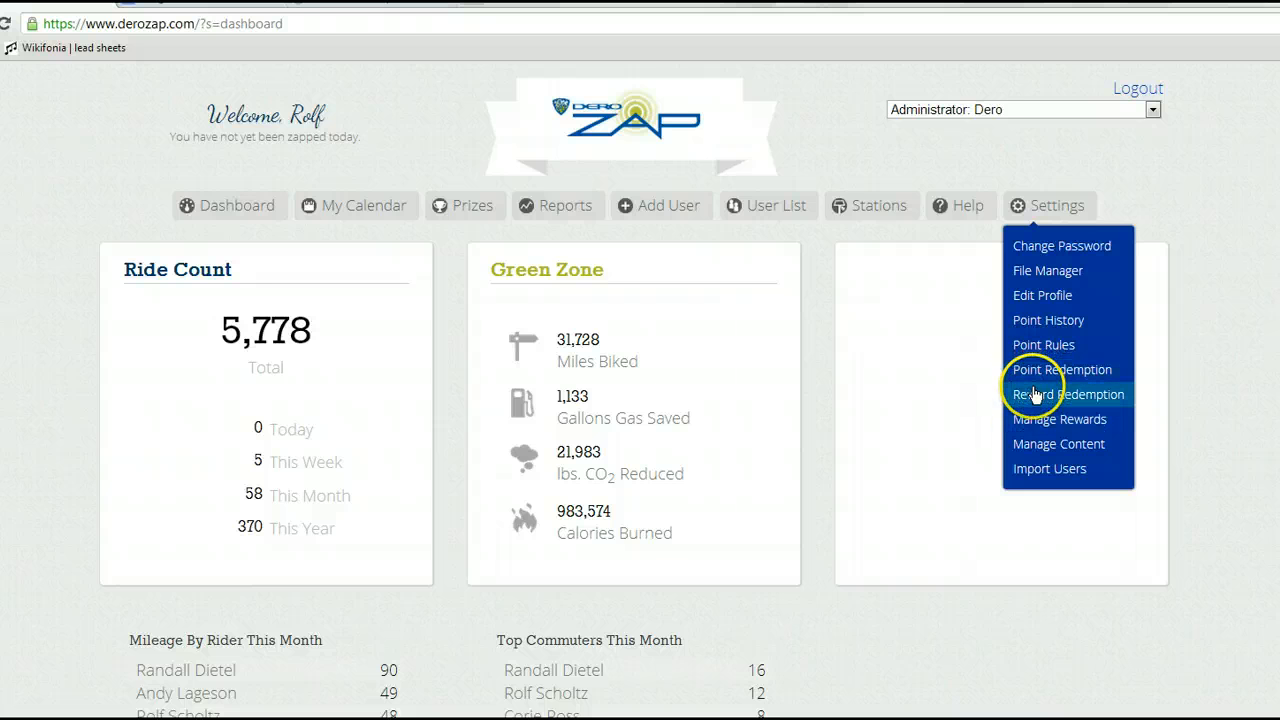
click(1037, 424)
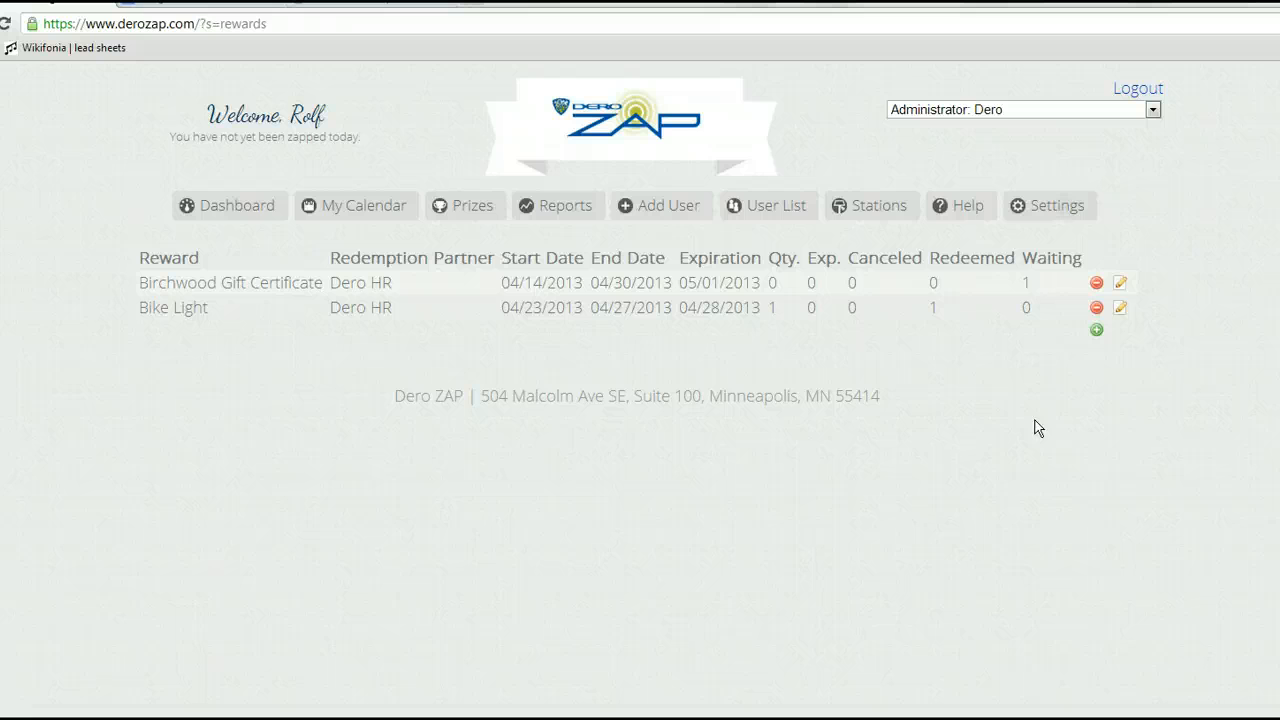
click(1120, 310)
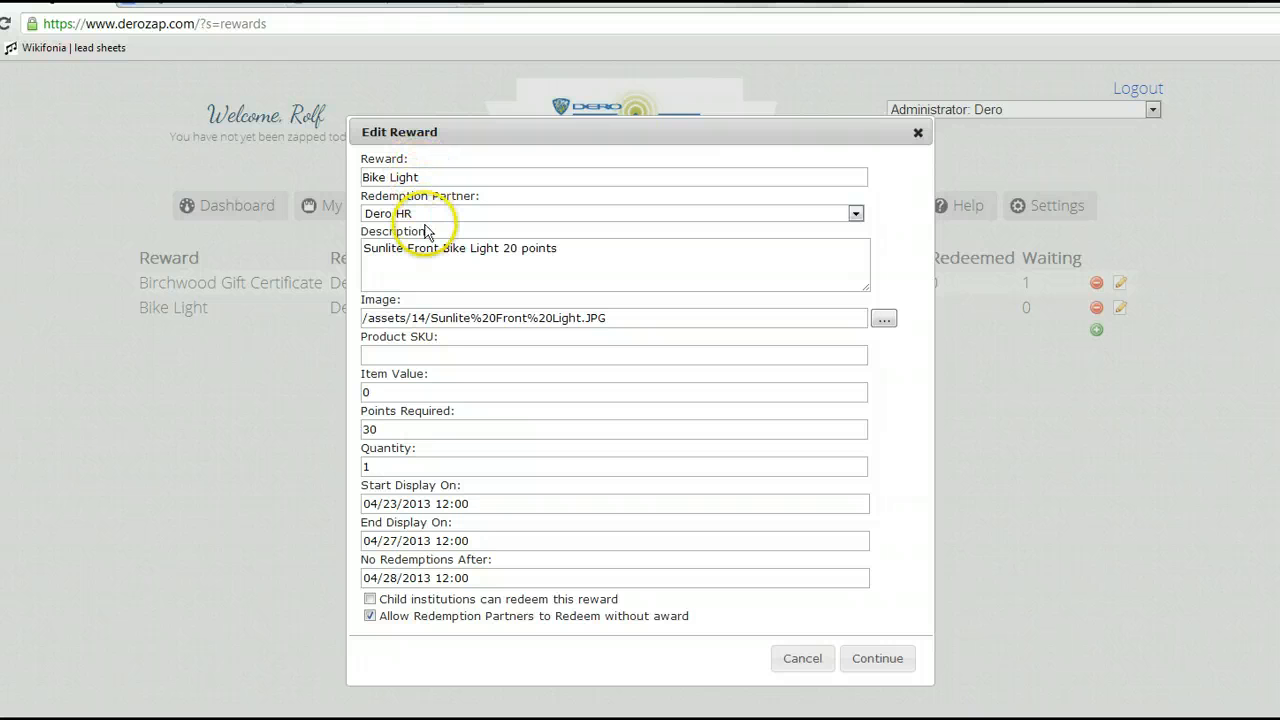
click(384, 430)
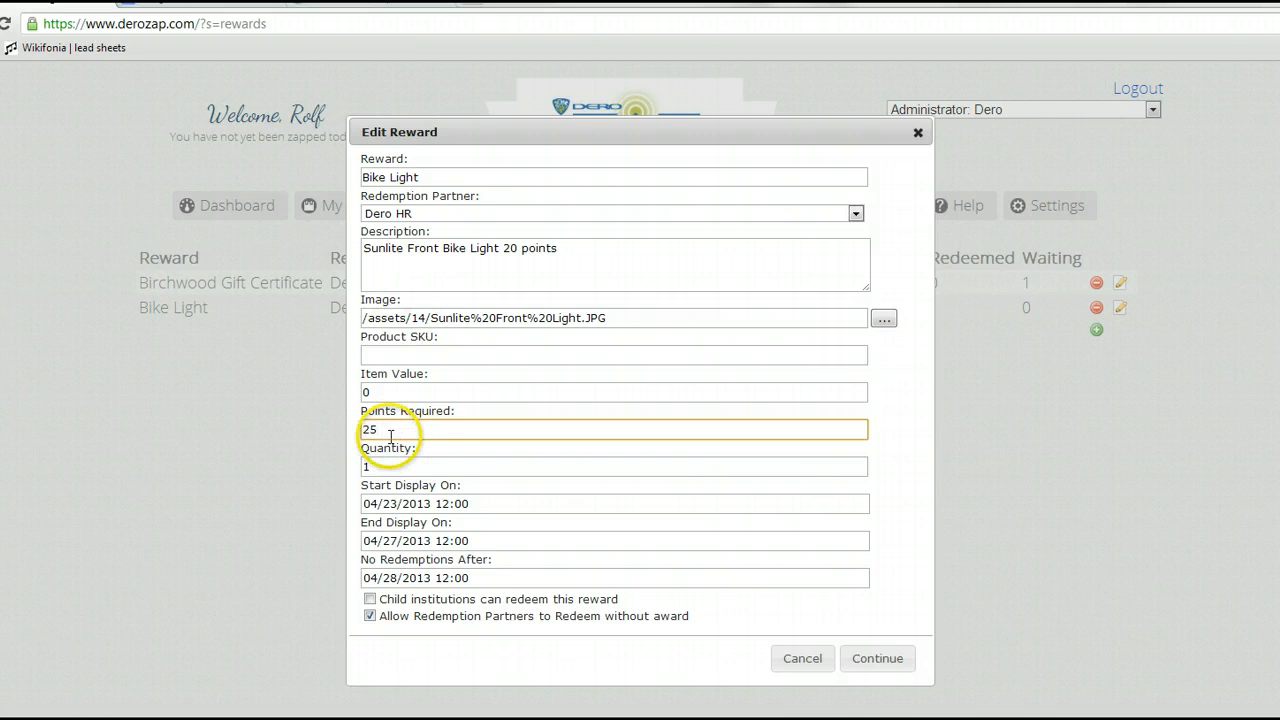
click(367, 466)
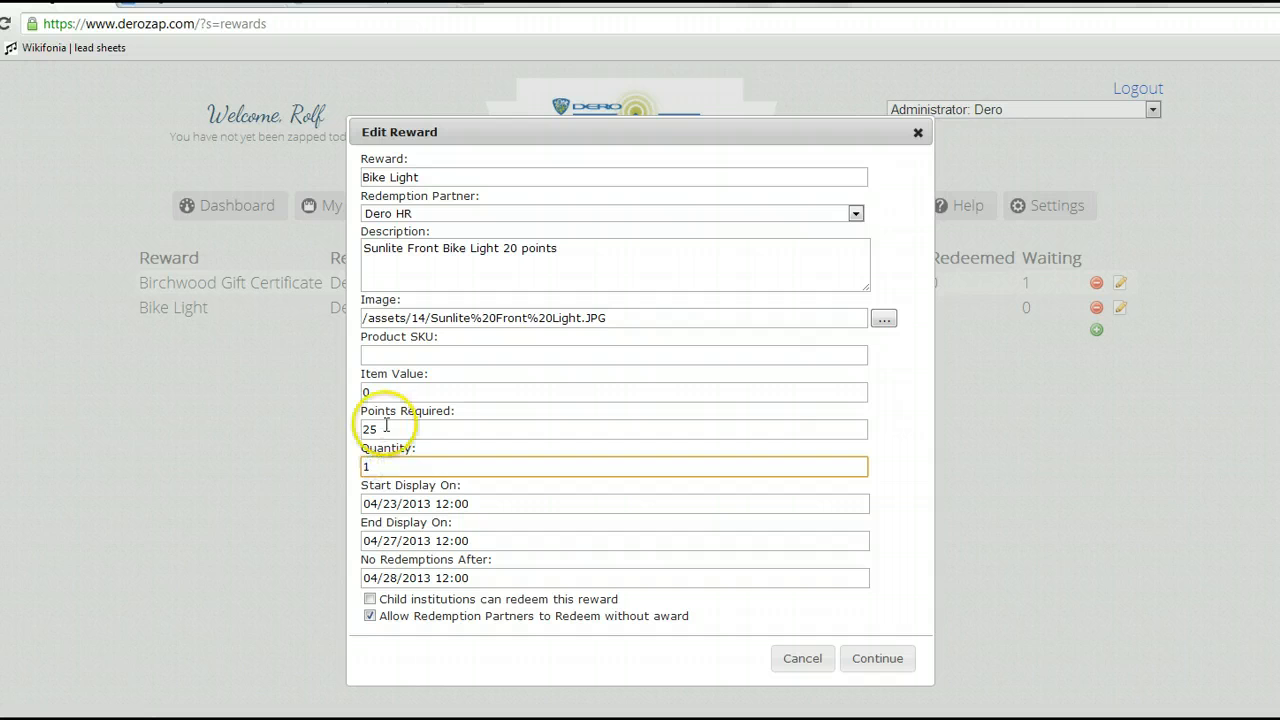
click(386, 427)
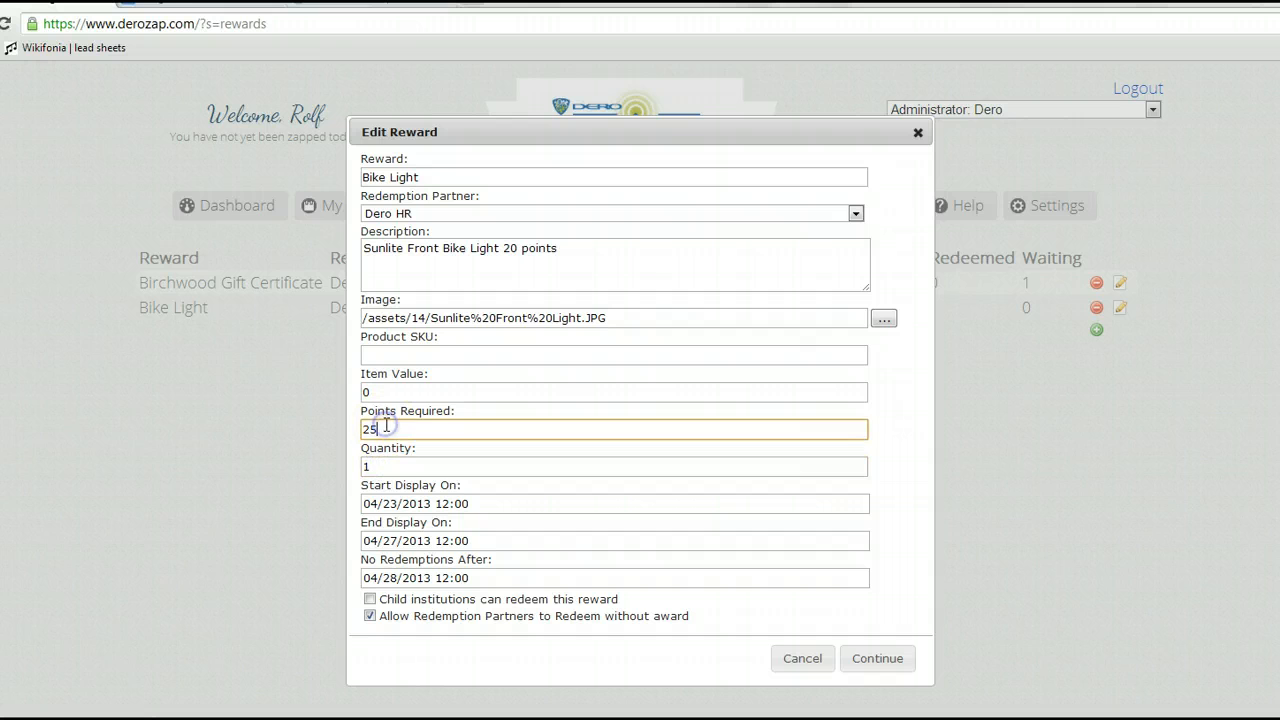
click(877, 659)
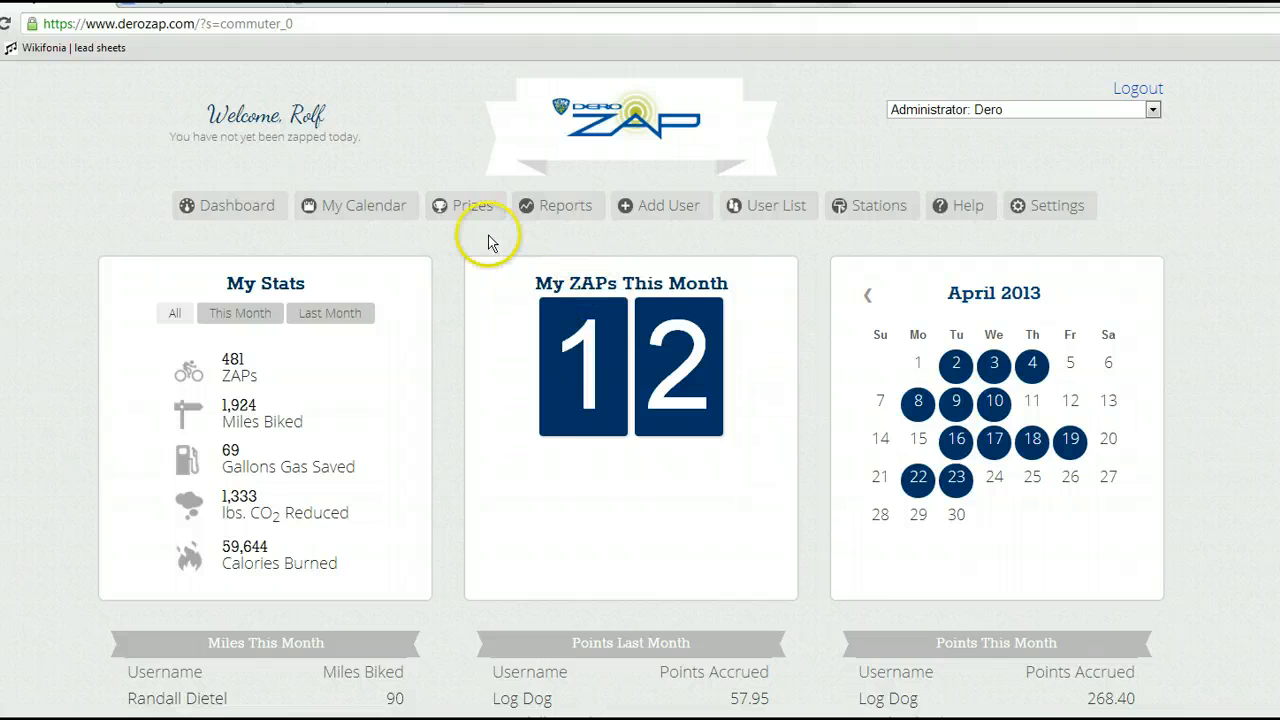
- View the prizes and rewards available to members and check the redemption instructions for the Bike Light reward
click(460, 207)
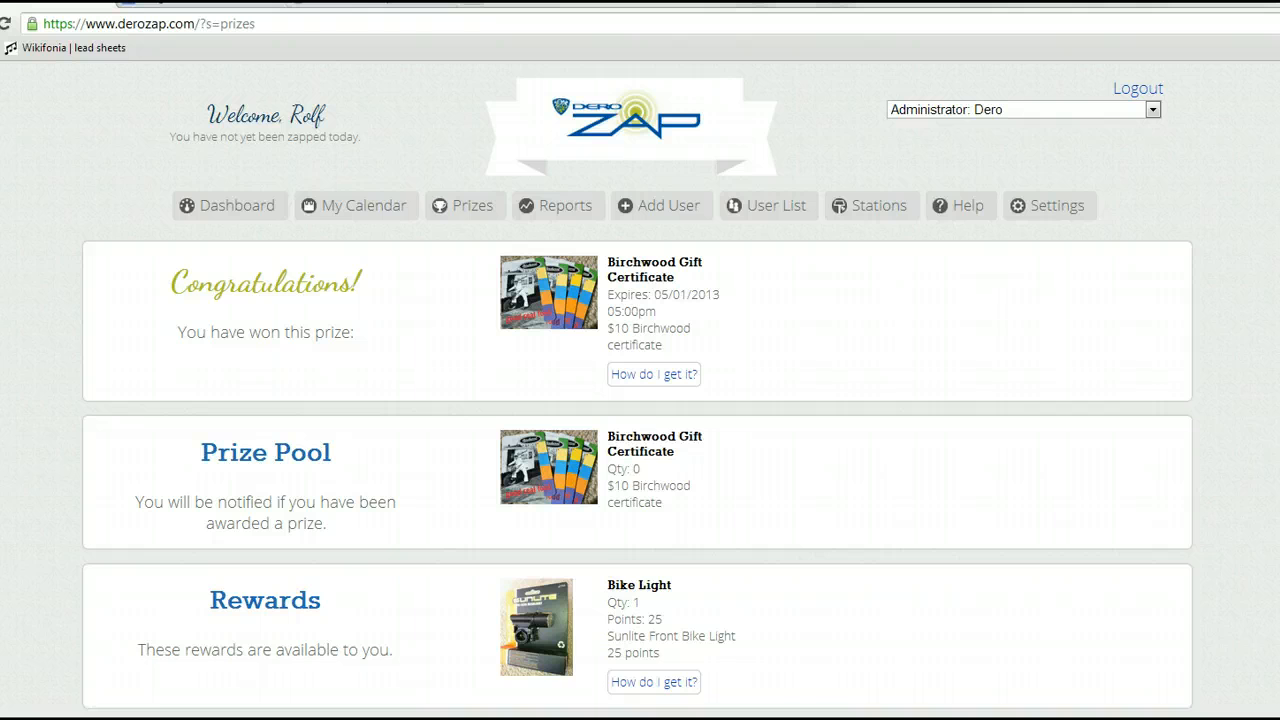
scroll(980, 657, down, 1)
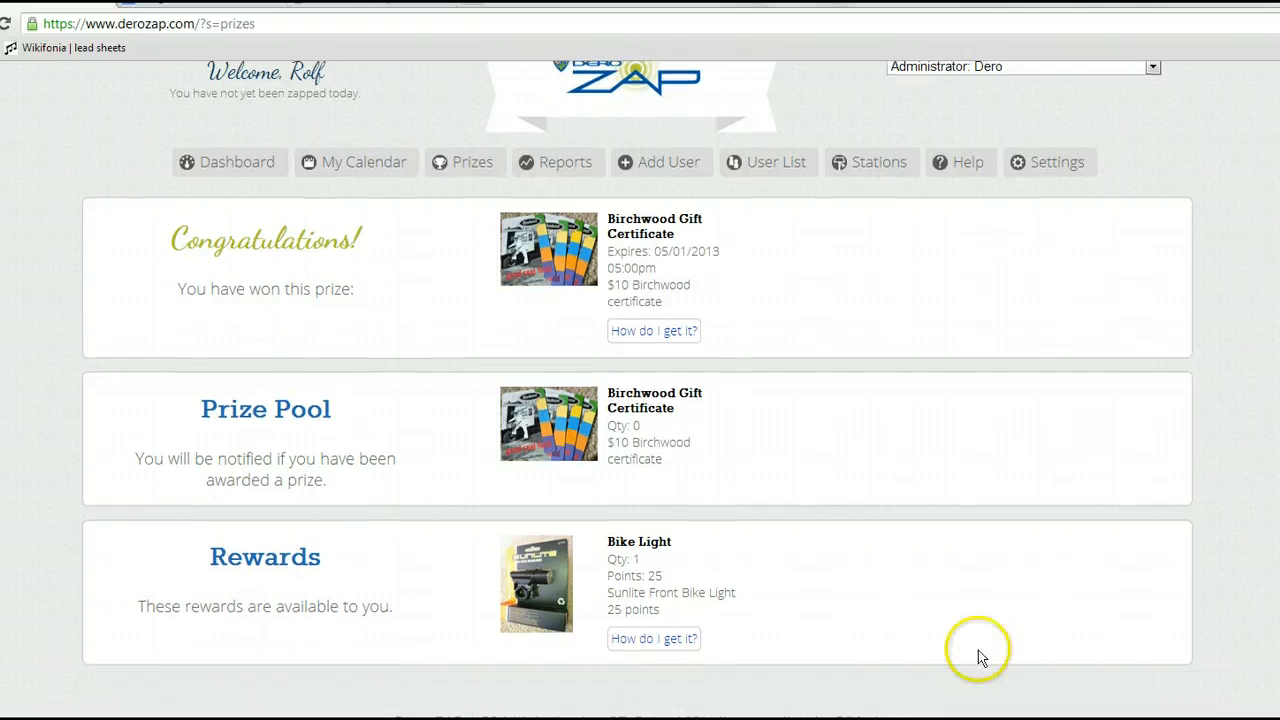
click(658, 640)
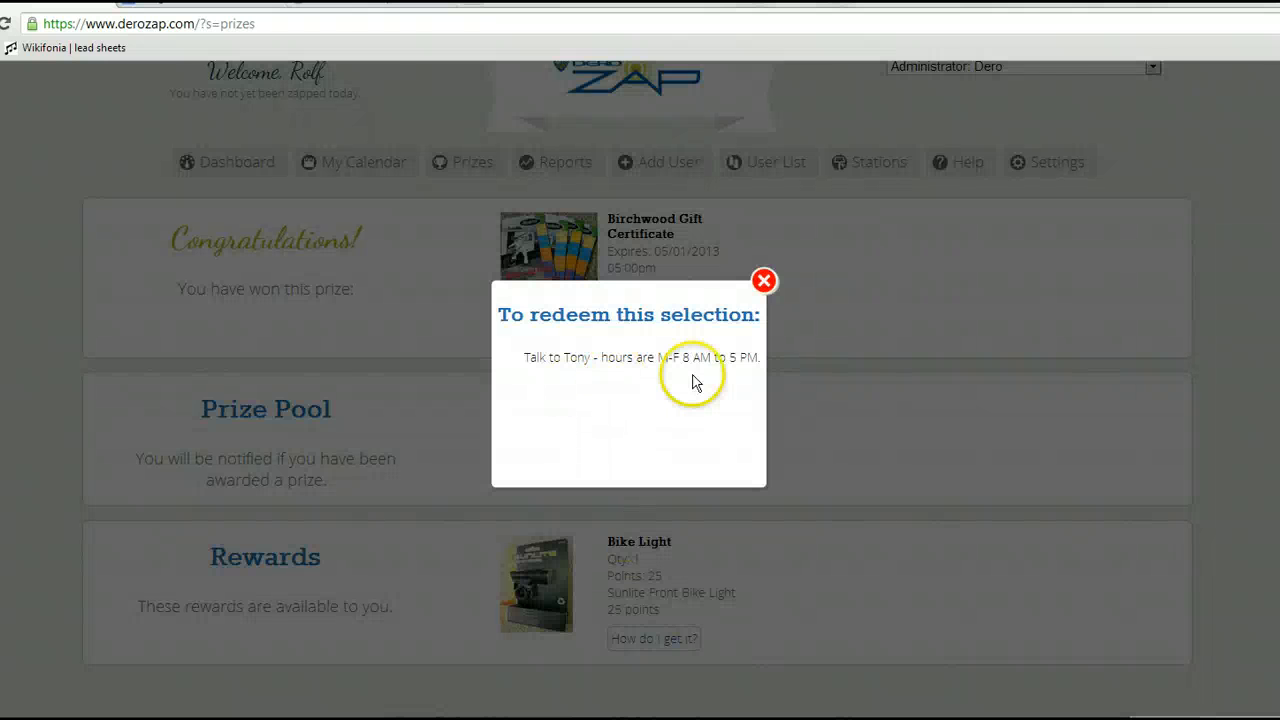
click(764, 280)
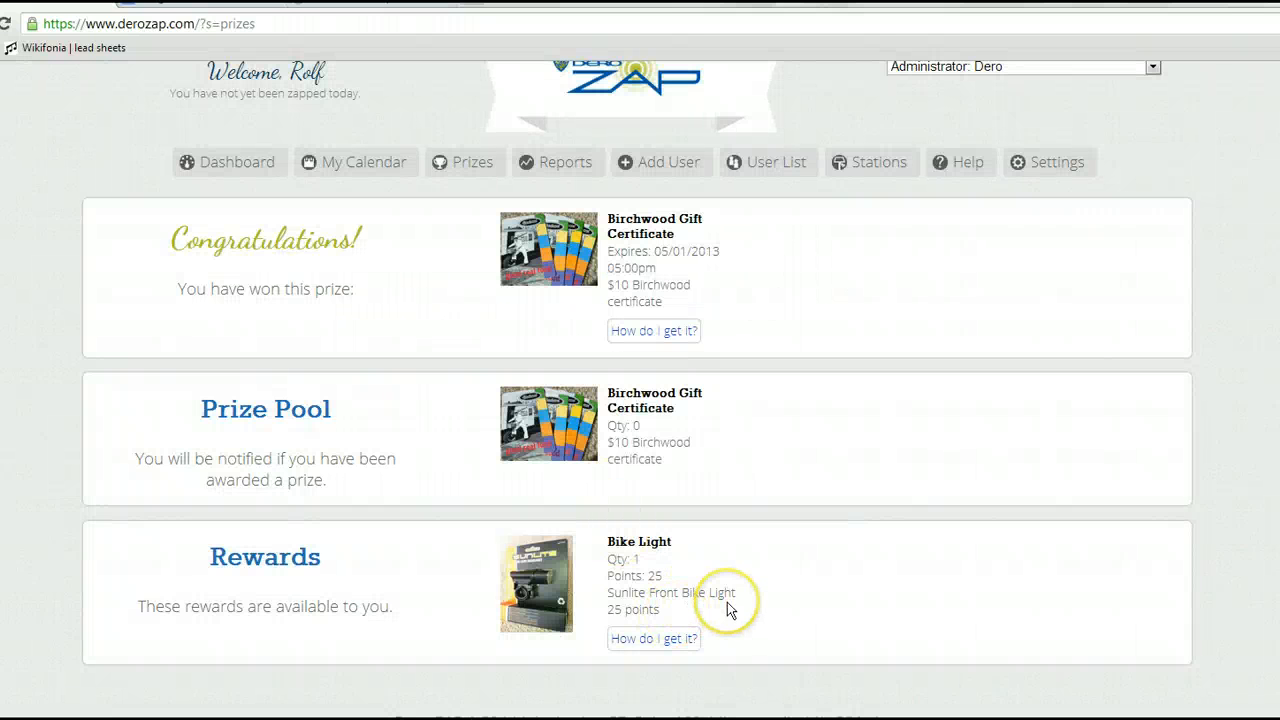
- Look up the member by e-mail address in Reward Redemption to list their available rewards
click(1050, 165)
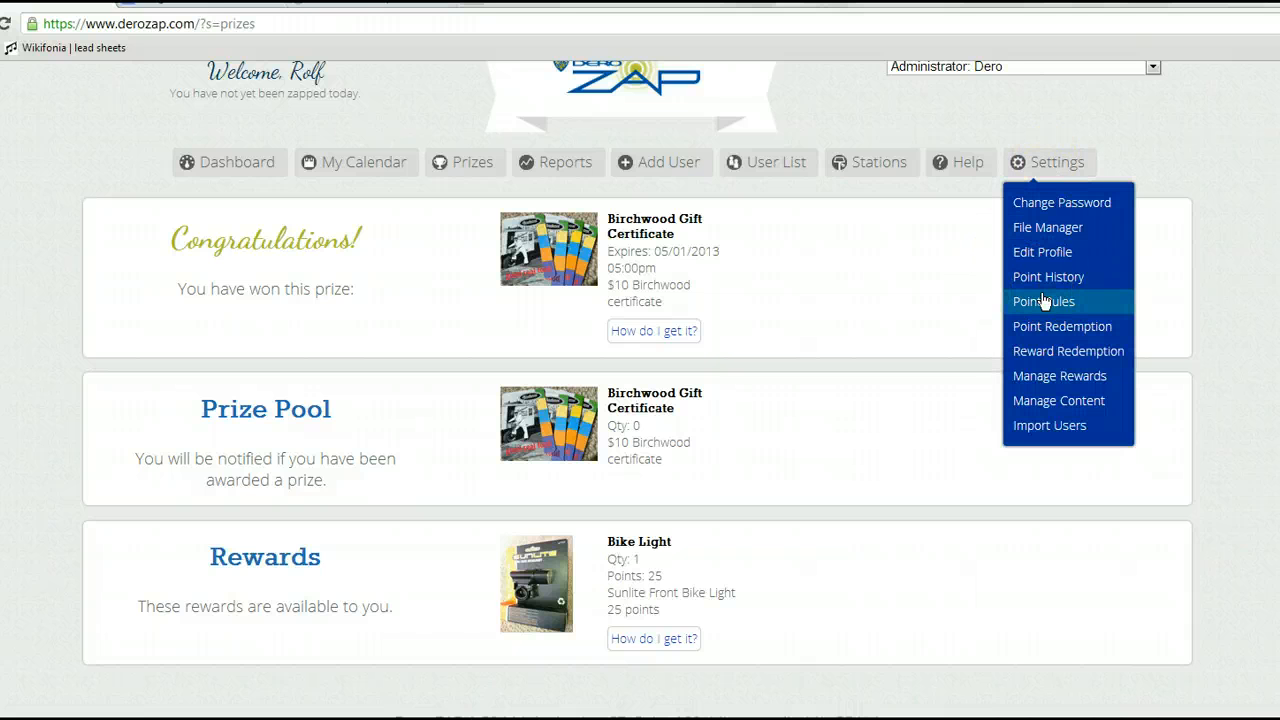
click(1042, 351)
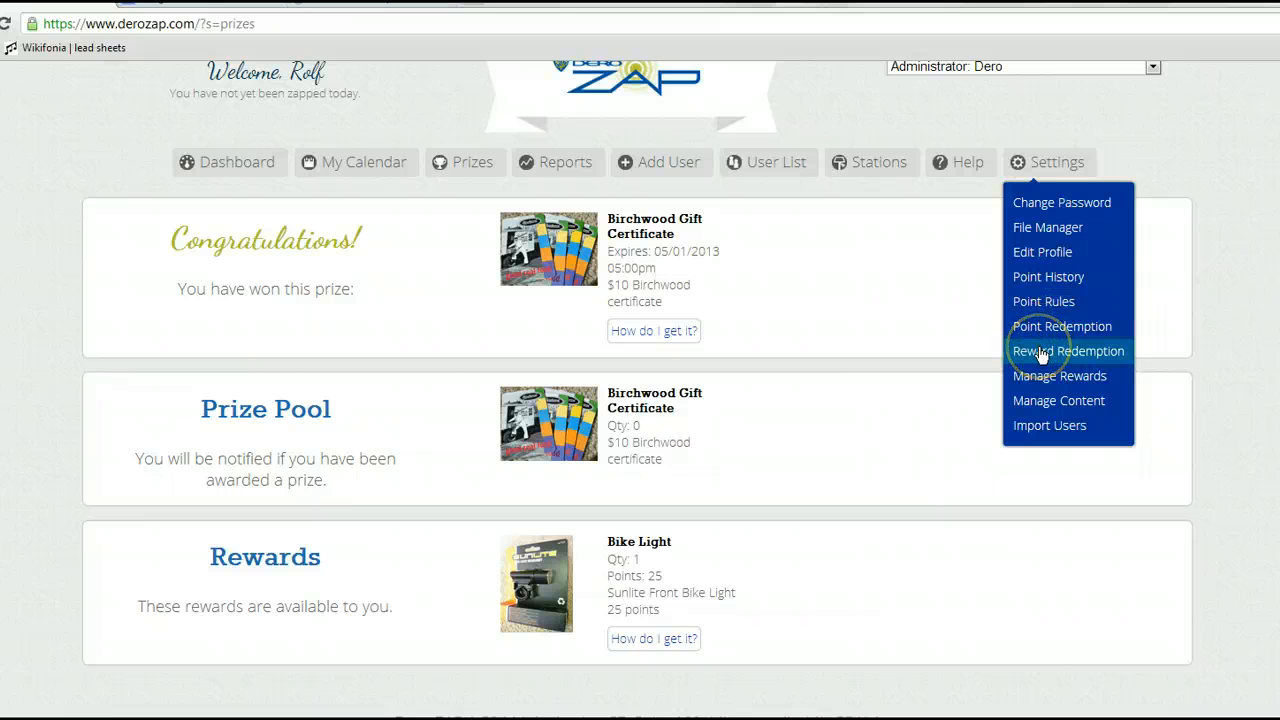
click(1041, 352)
click(1035, 355)
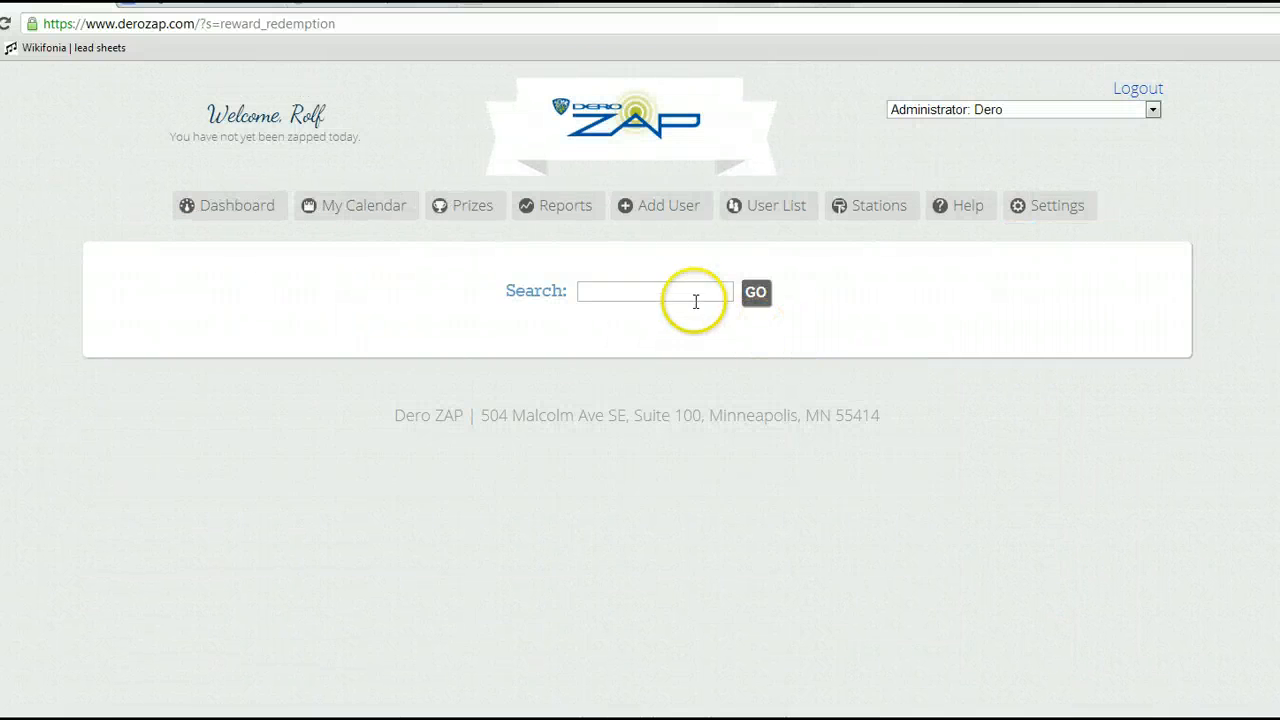
click(688, 291)
text(rolf)
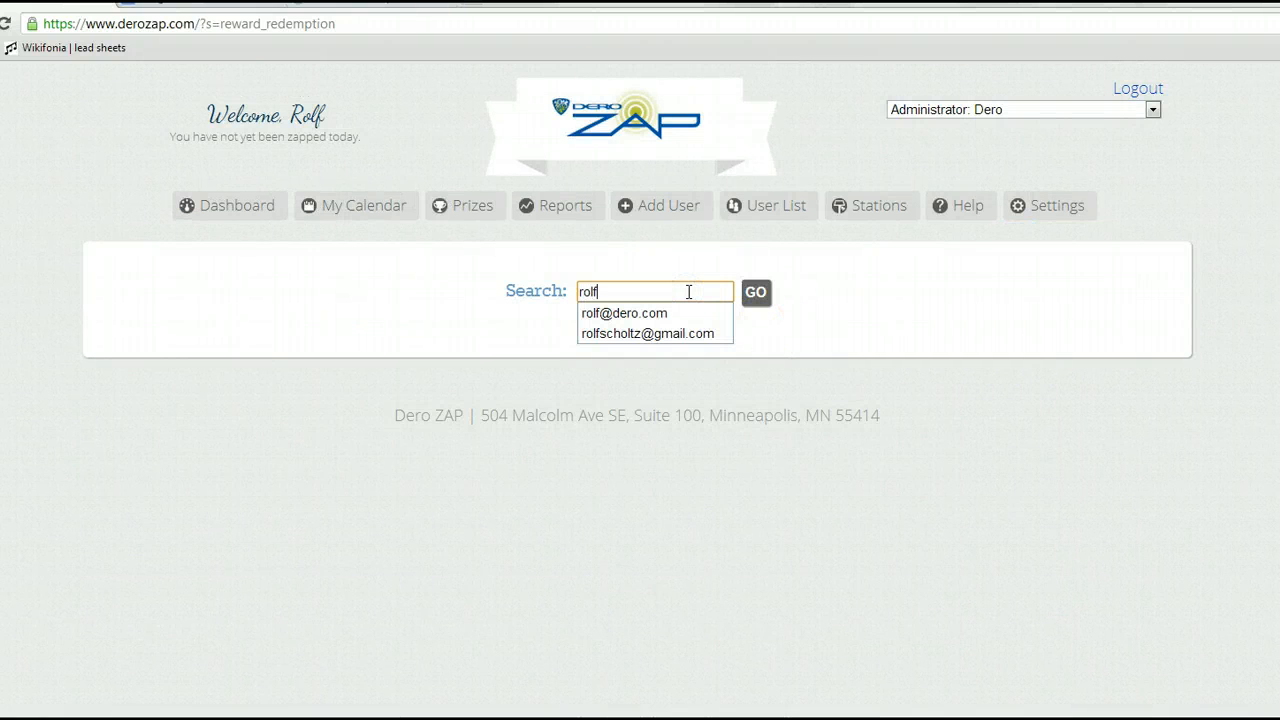
click(620, 316)
click(610, 320)
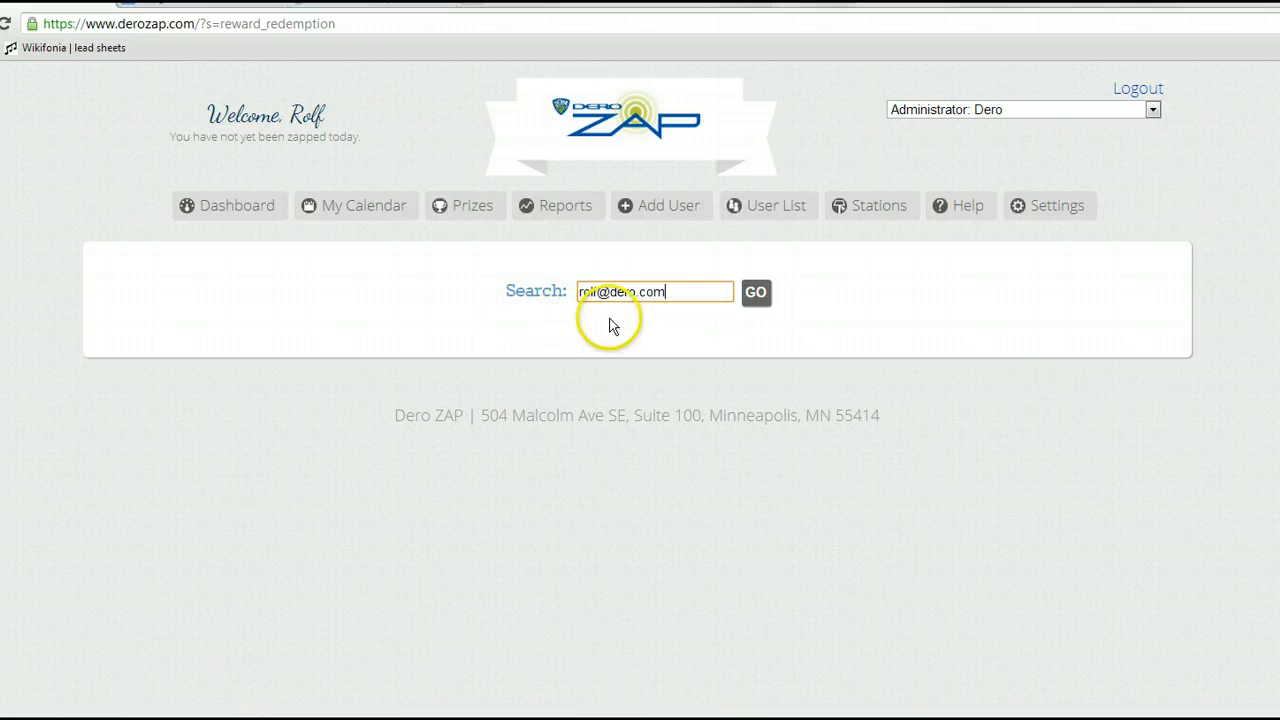
click(755, 292)
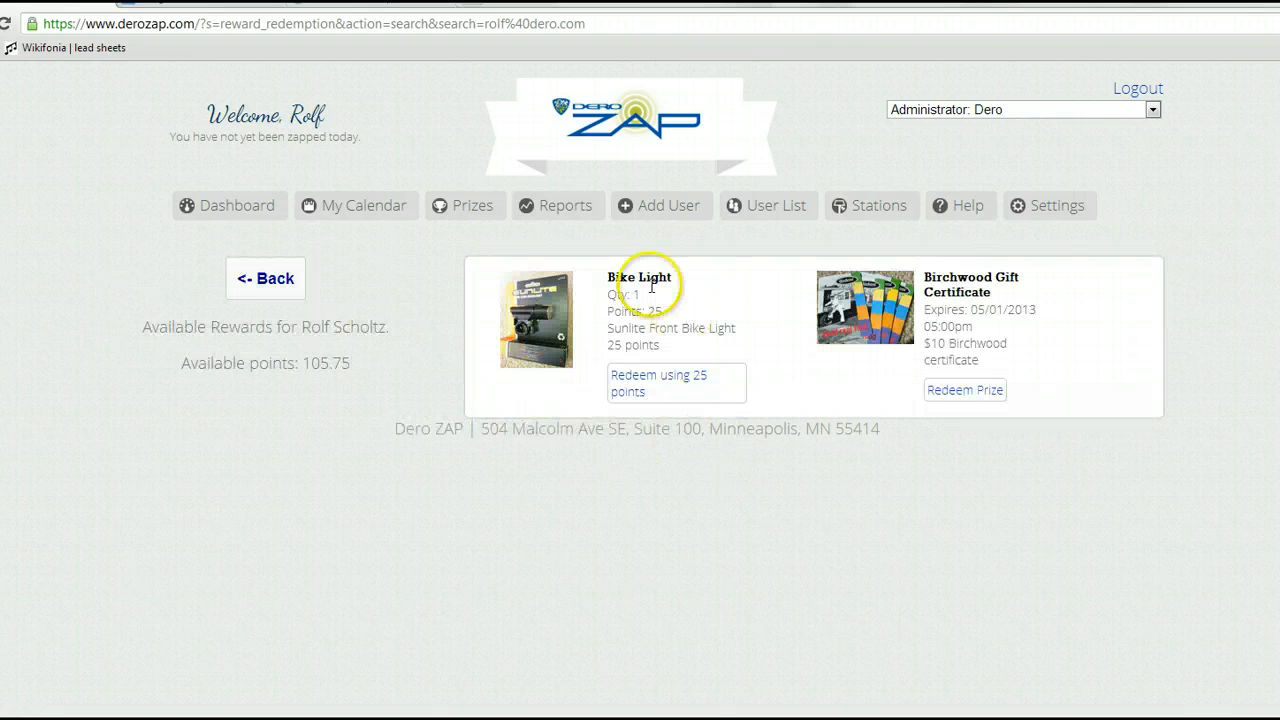
- Redeem the Bike Light for the member using 25 points, acknowledging that the notice has been read and understood
click(654, 383)
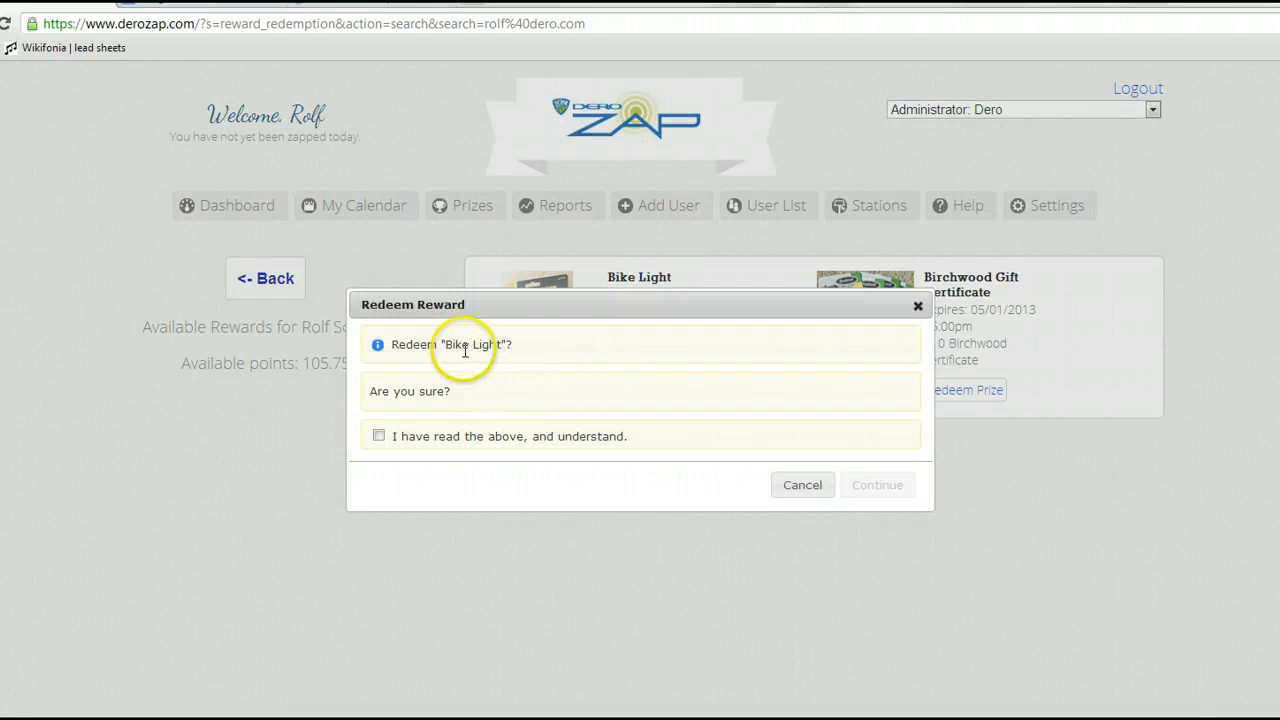
click(378, 435)
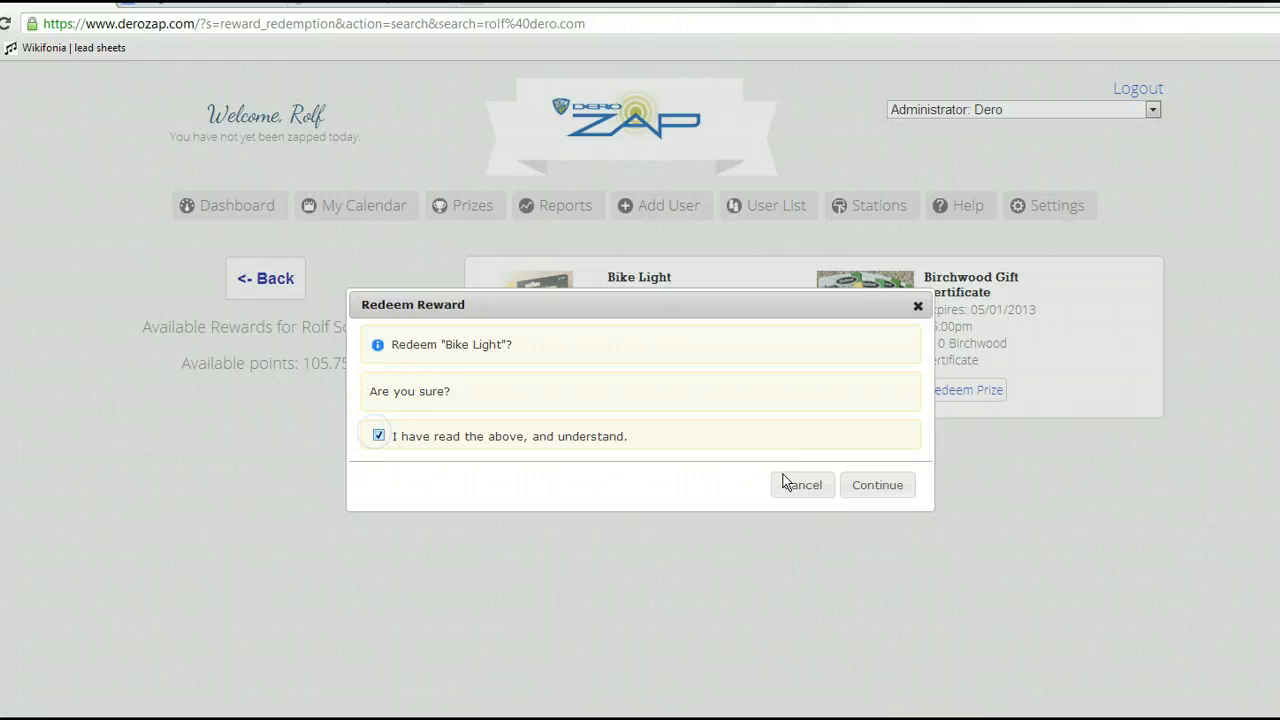
click(884, 486)
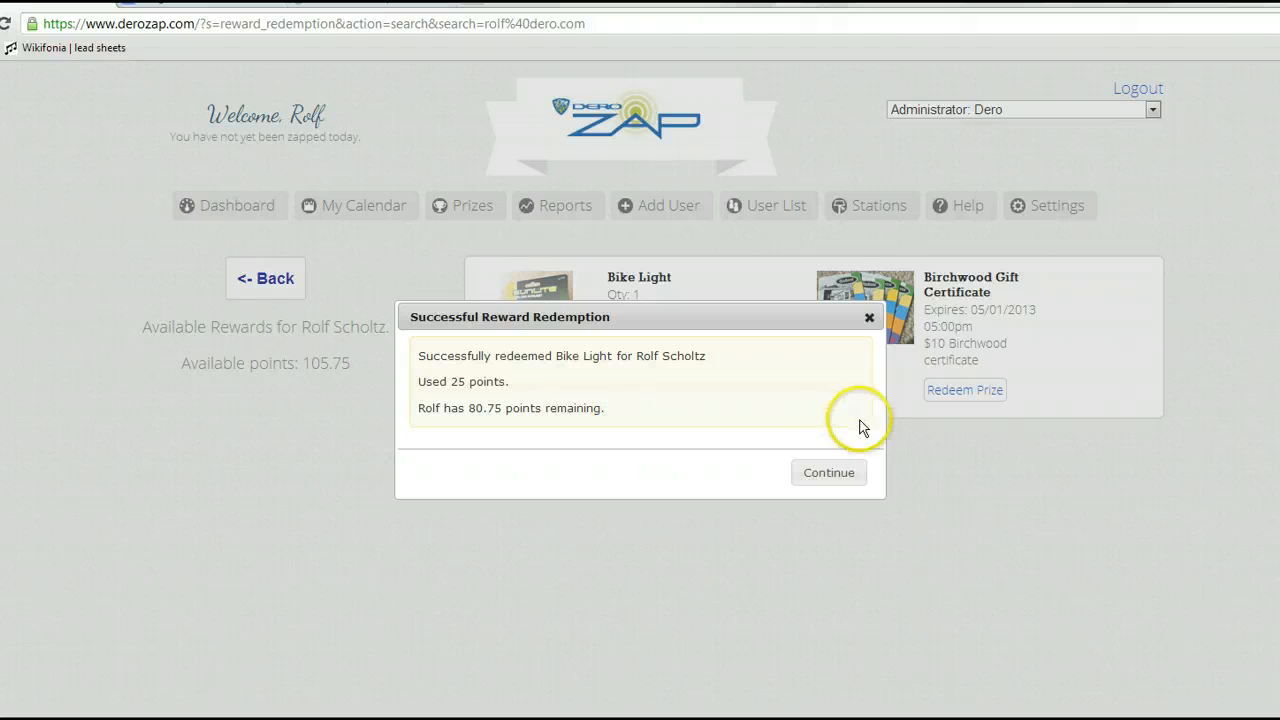
click(826, 471)
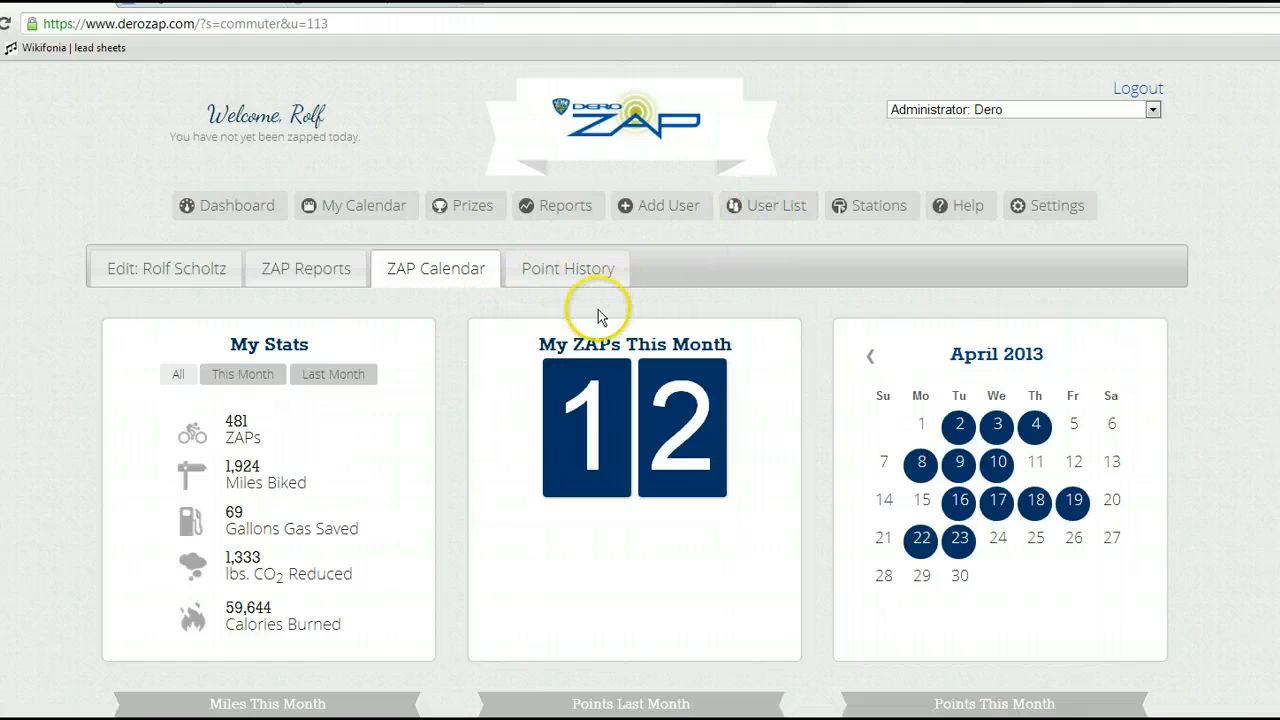
- Examine the member's point history for their zap credits, deductions and reward redemptions
click(563, 268)
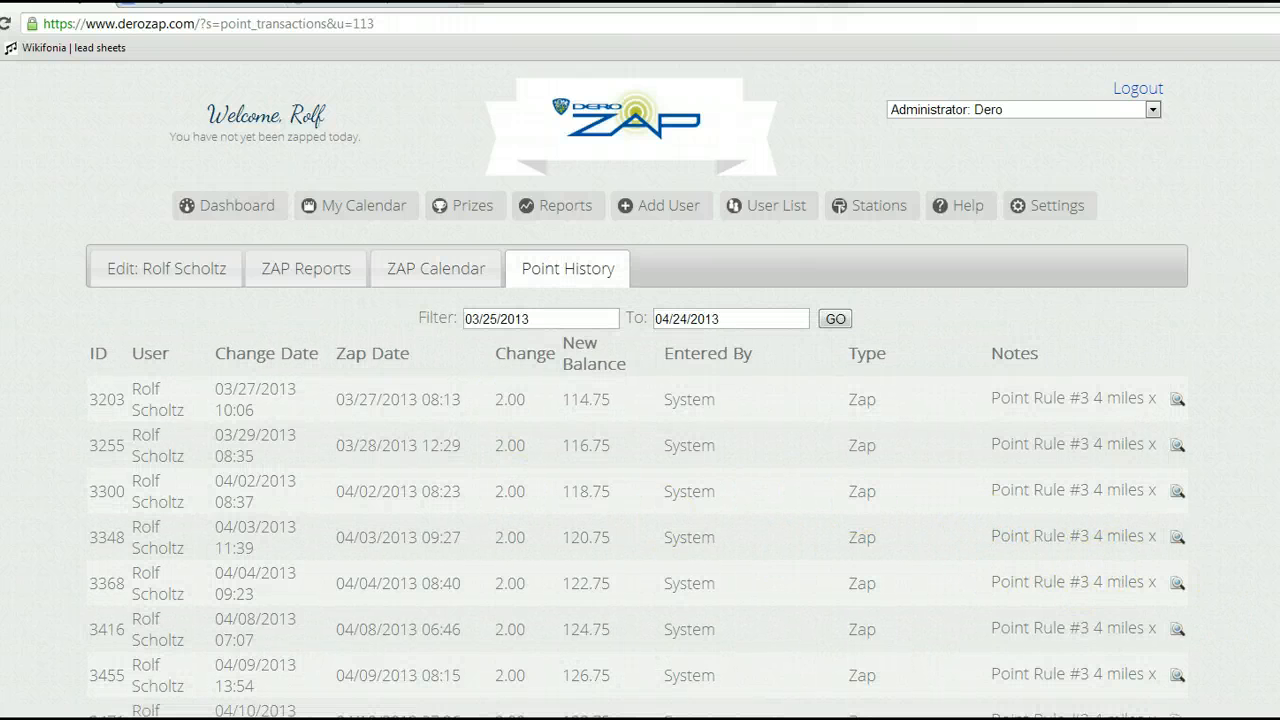
scroll(640, 400, down, 3)
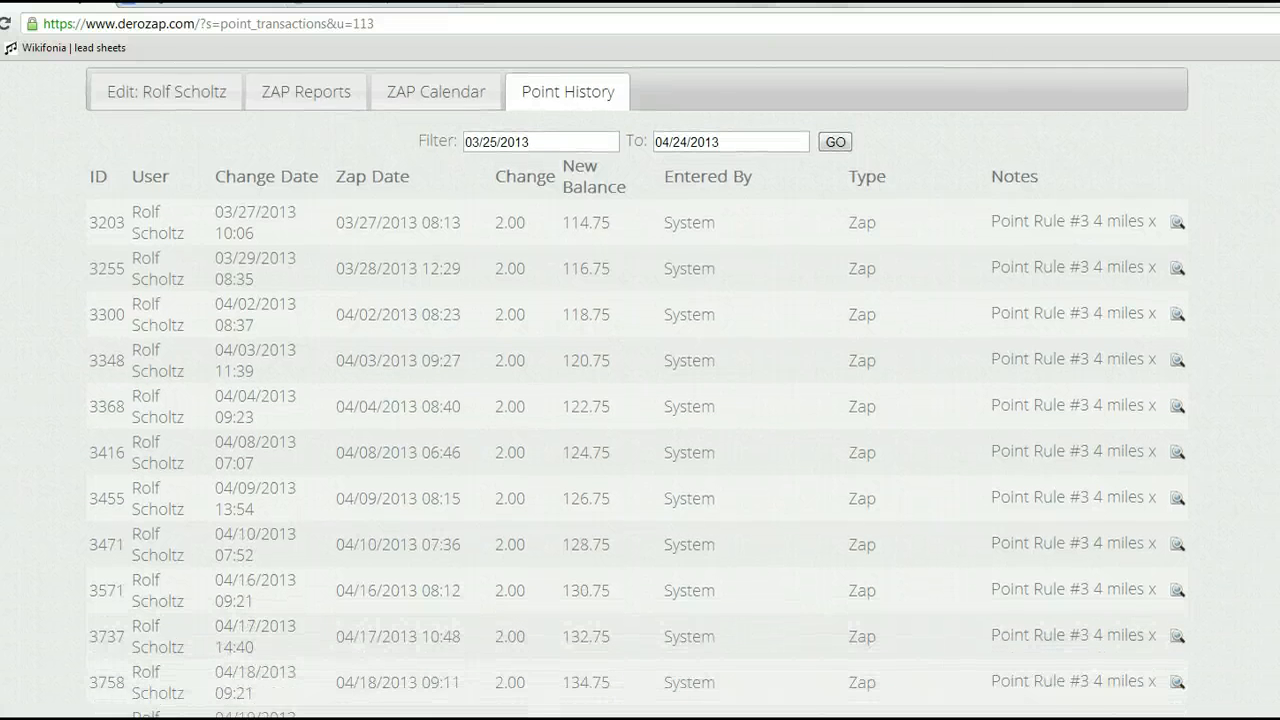
scroll(640, 400, down, 2)
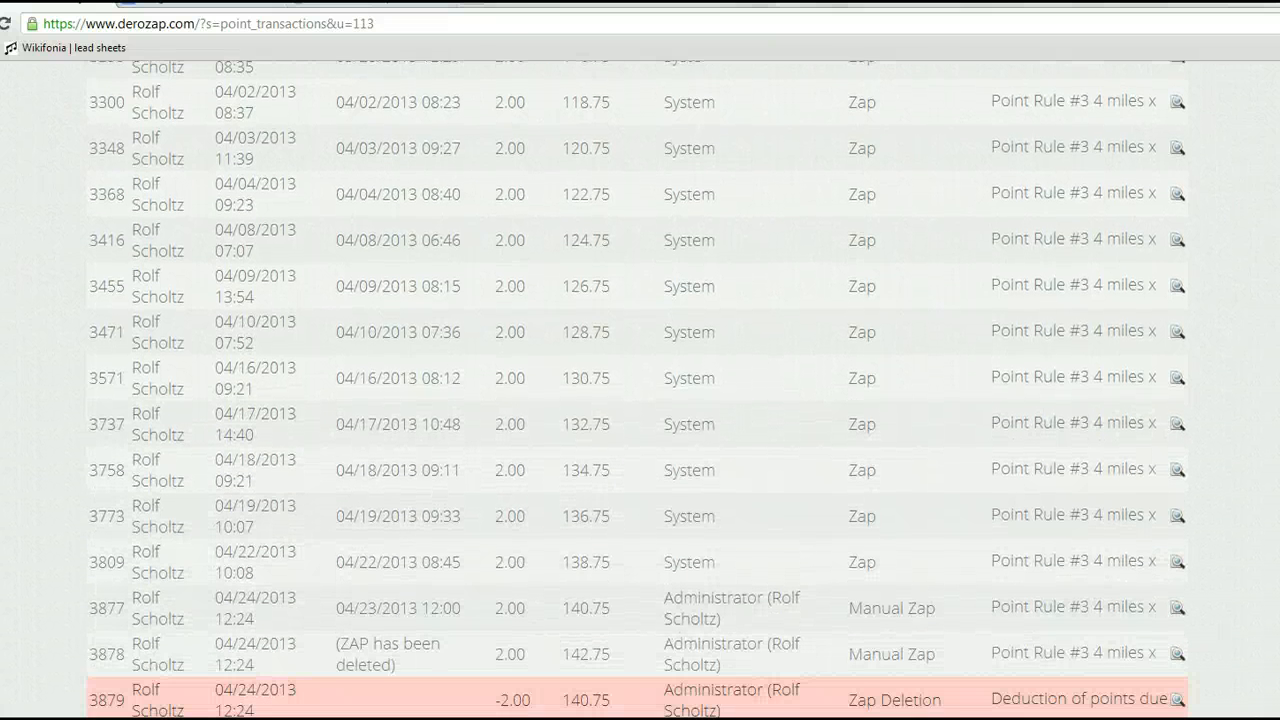
scroll(640, 400, down, 1)
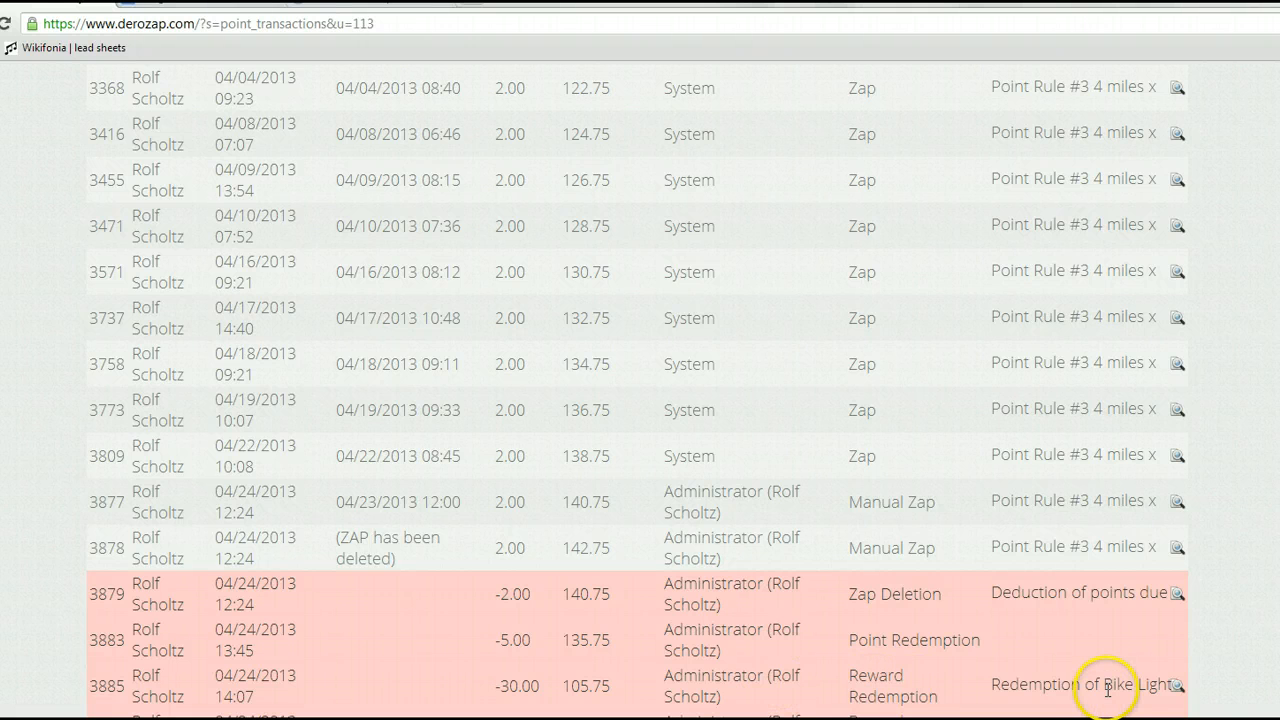
scroll(637, 390, up, 5)
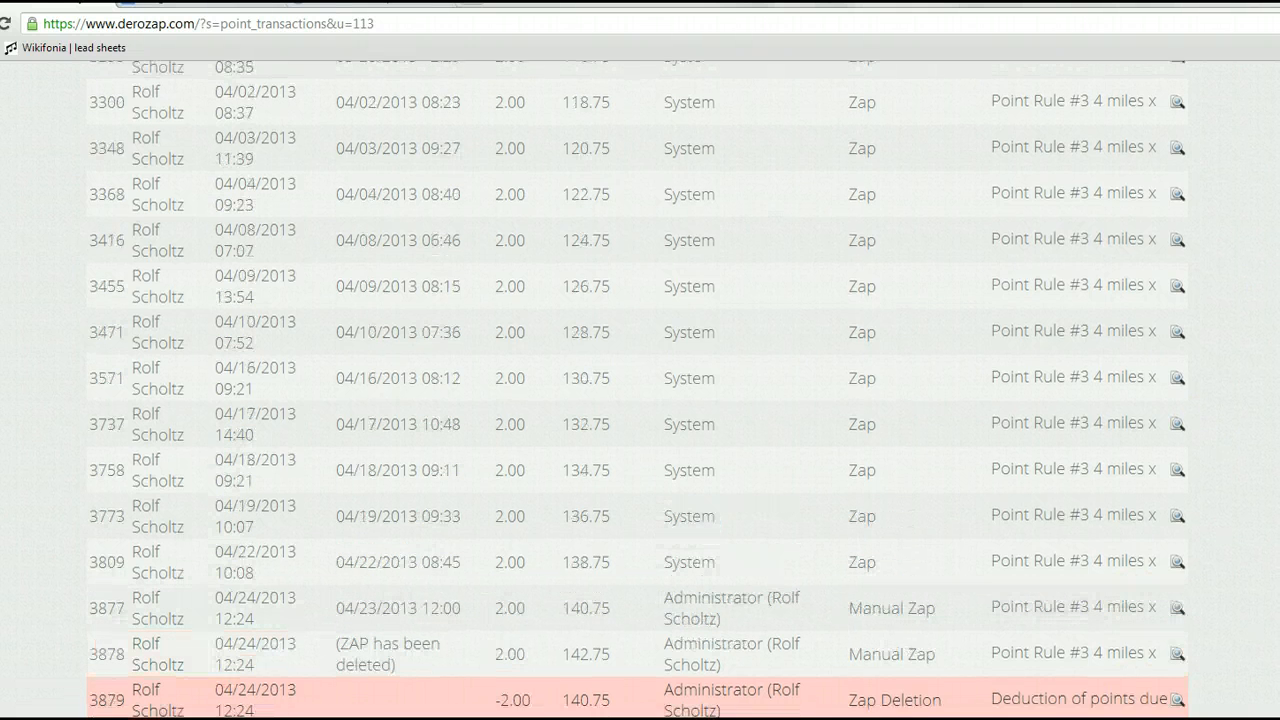